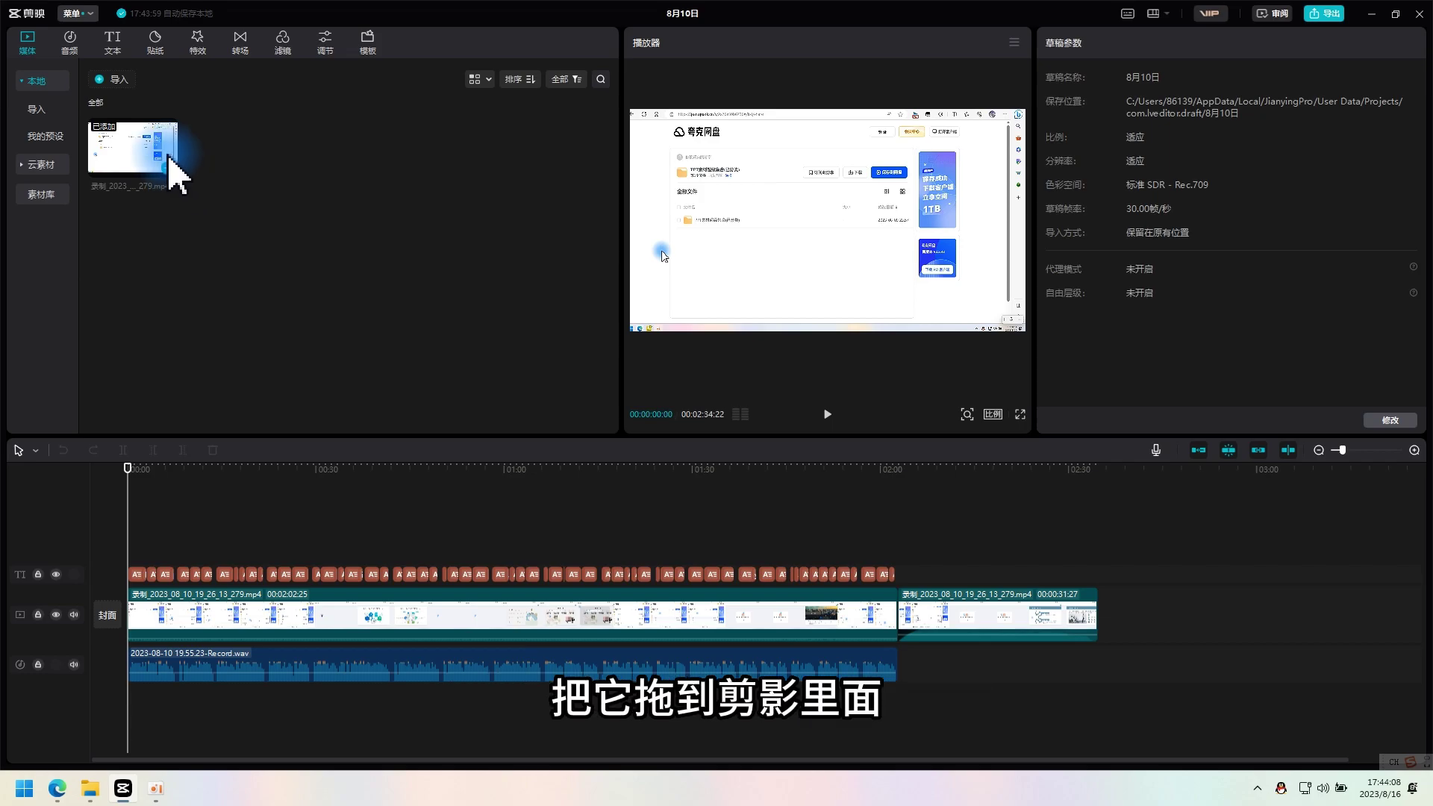
Show the smart subtitle (智能字幕) recognition options and select all recognized subtitle clips on the timeline
left_click(112, 43)
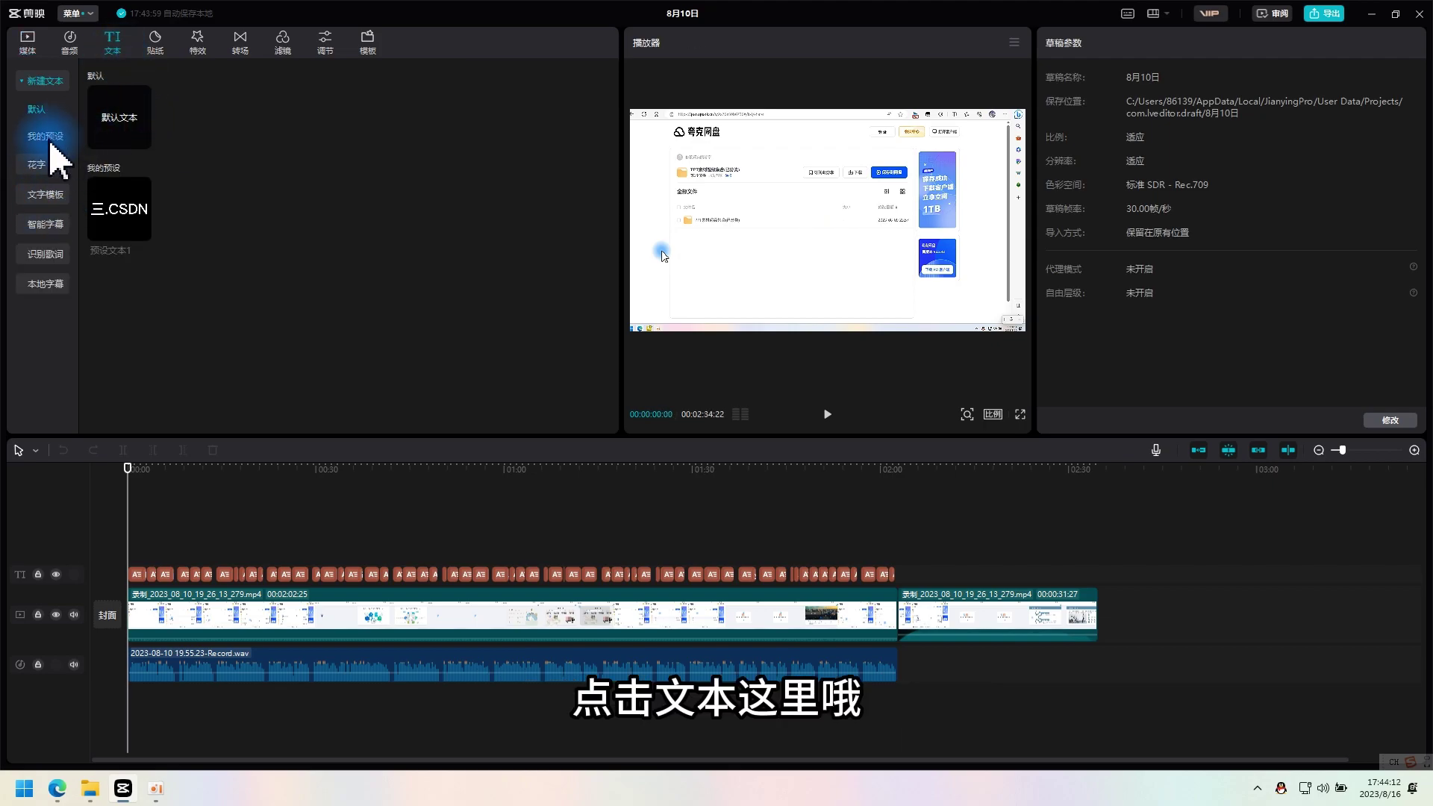
left_click(52, 228)
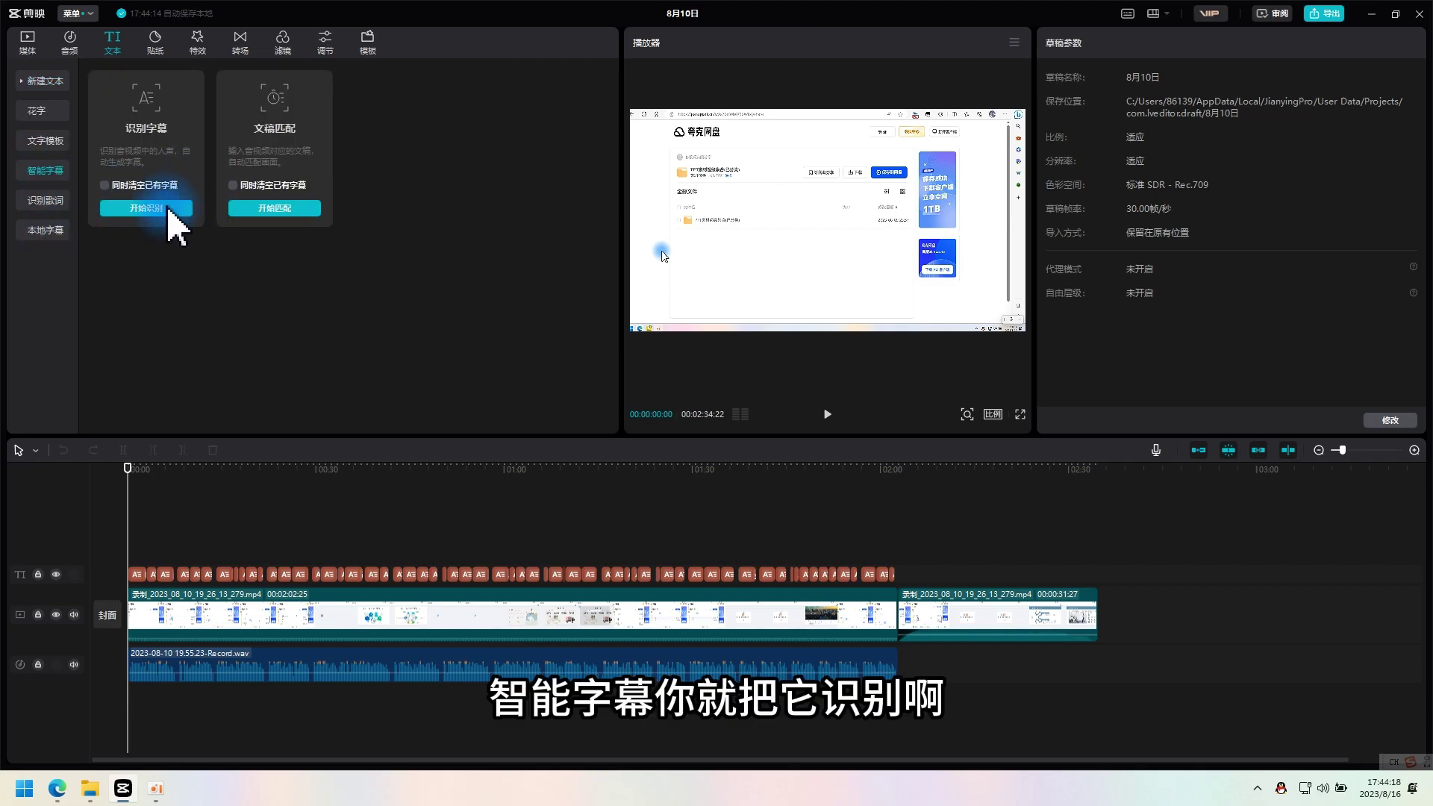
left_click_drag(128, 485, 244, 503)
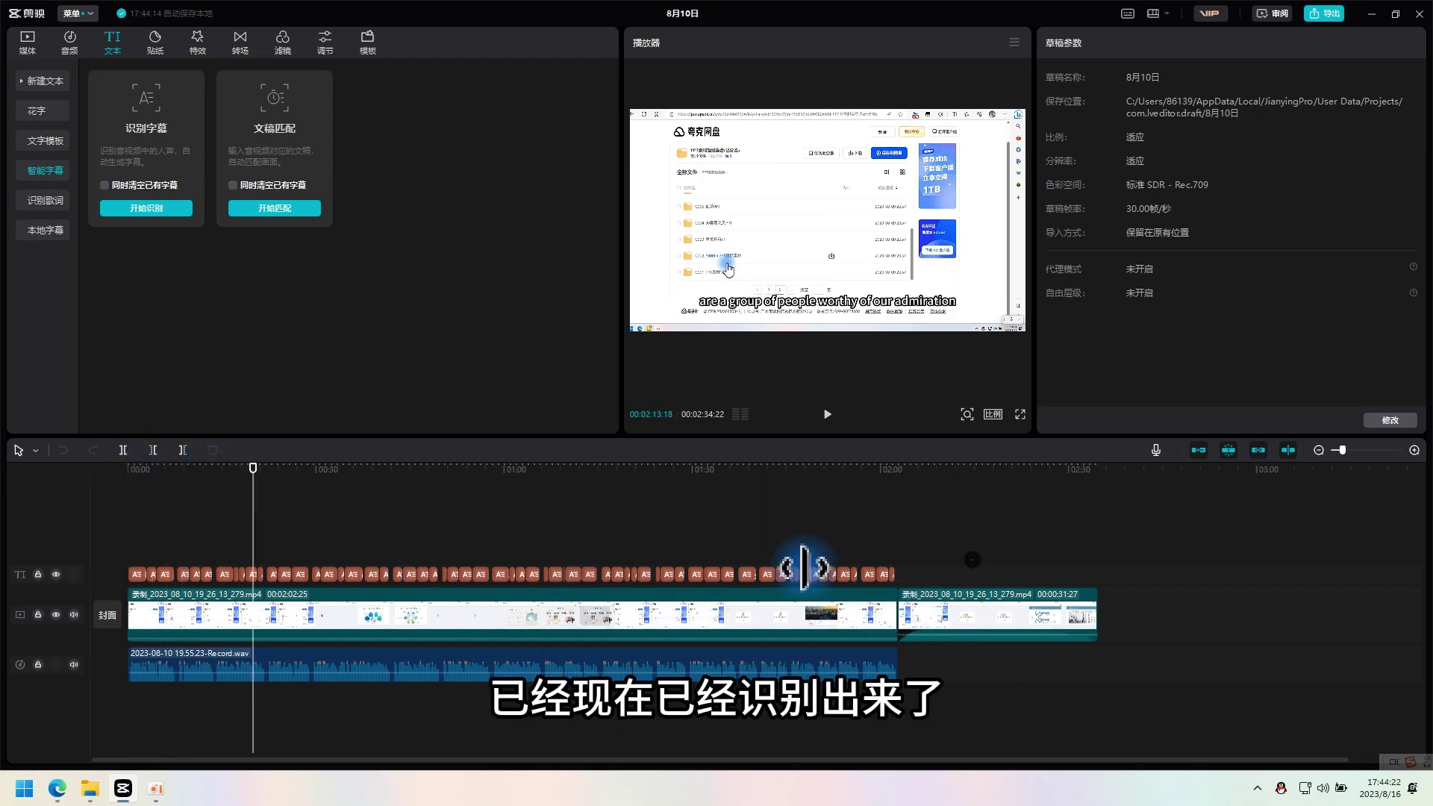
left_click_drag(970, 560, 635, 589)
left_click_drag(183, 566, 134, 569)
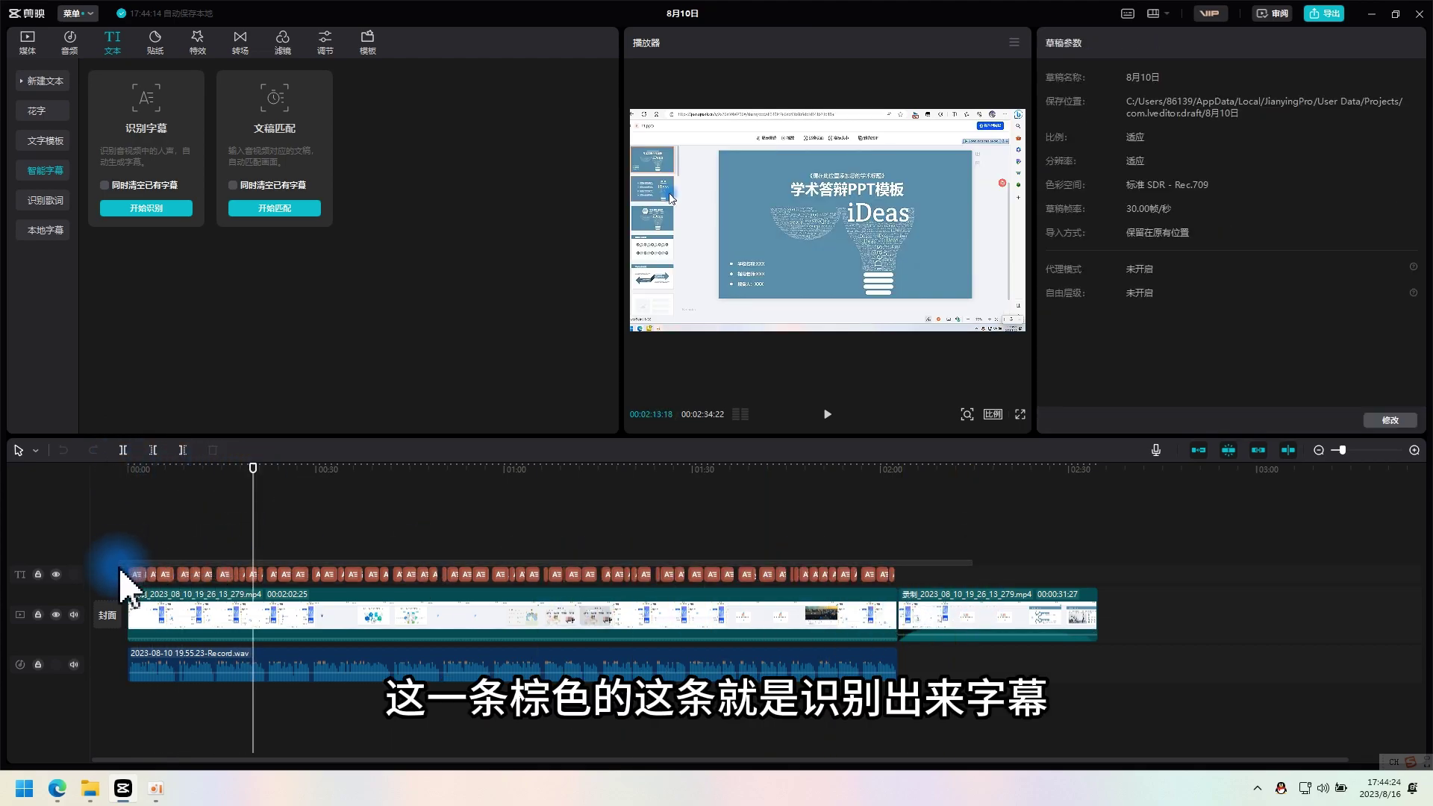
left_click(839, 338)
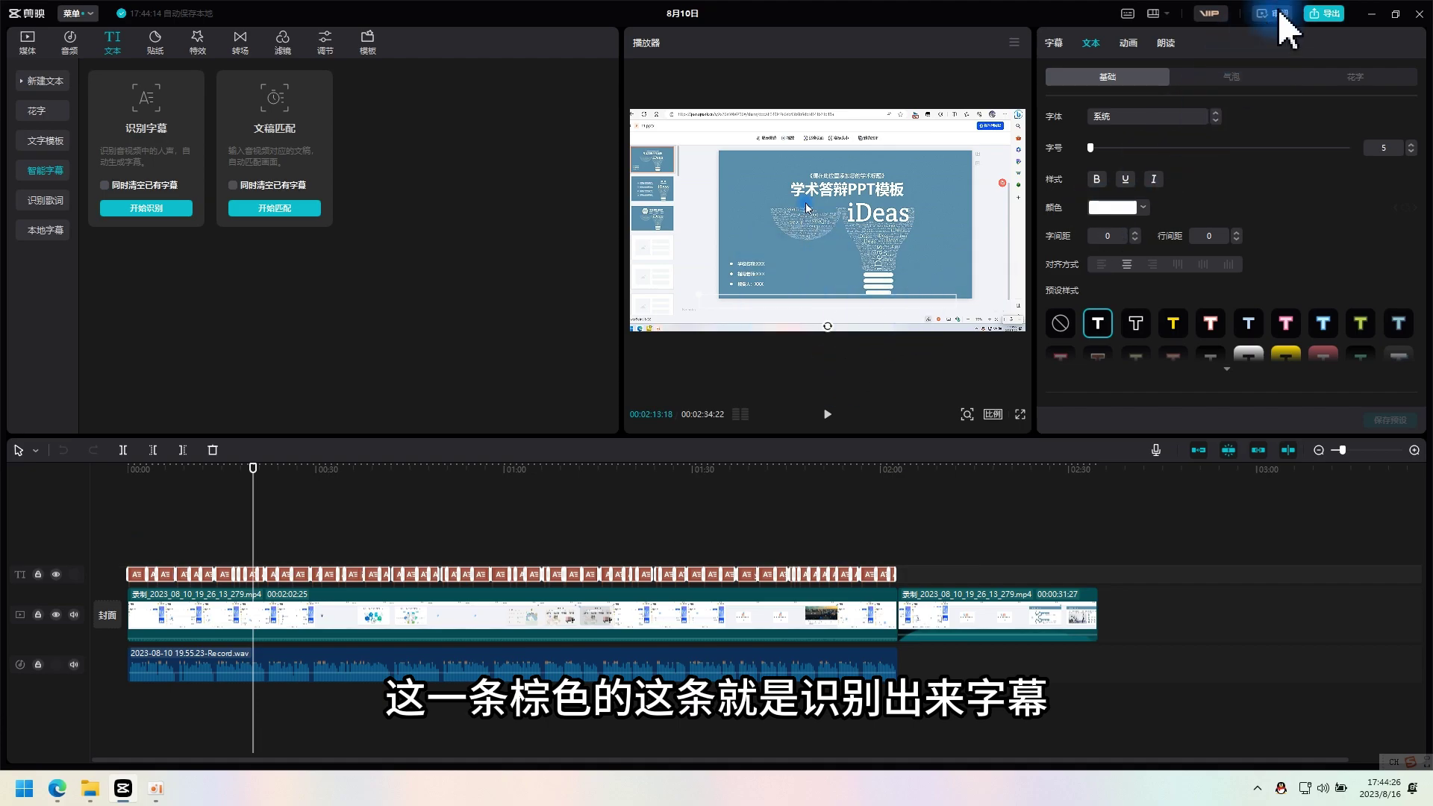
Turn off video export in the export settings, check that subtitle export uses SRT, and close the dialog
left_click(1319, 20)
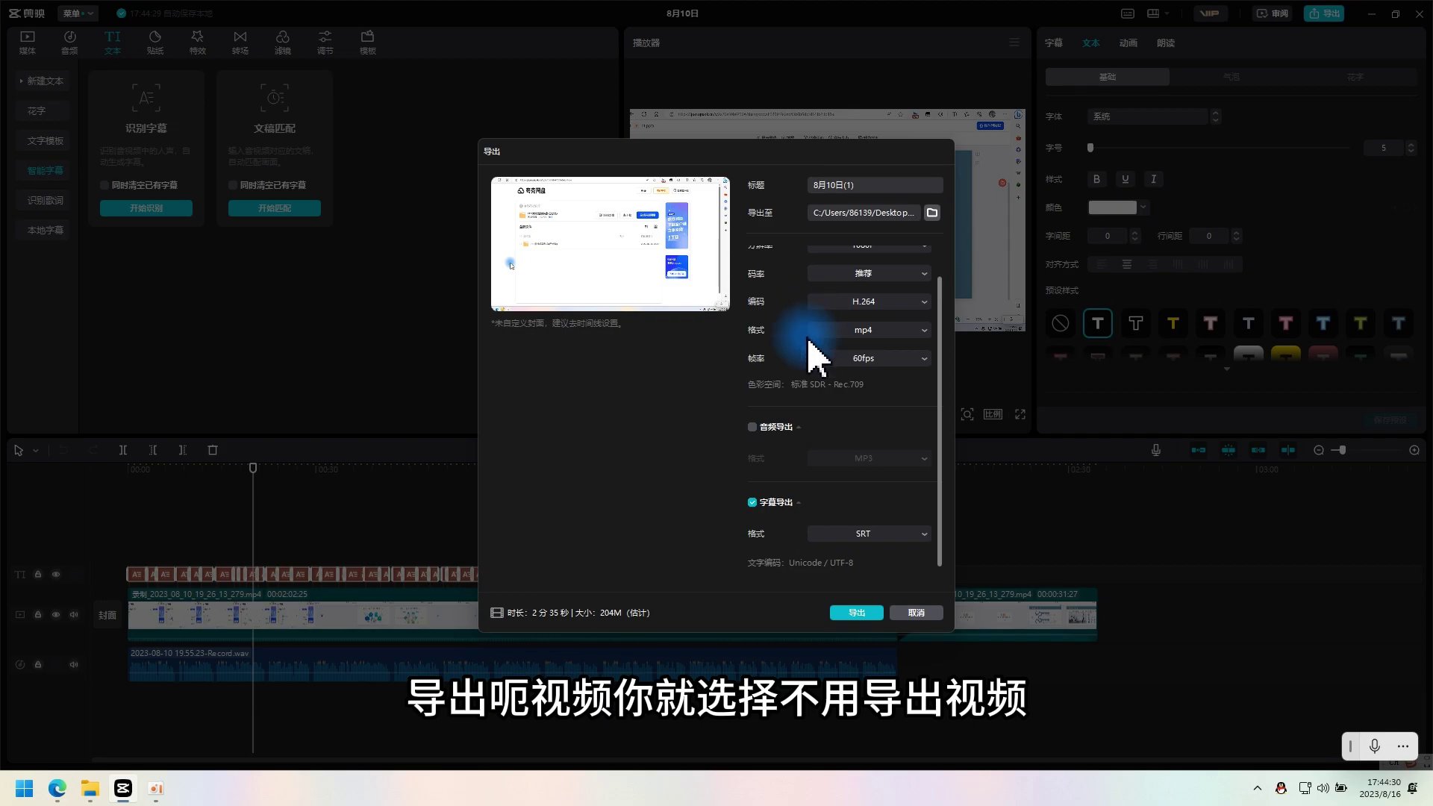
left_click(752, 255)
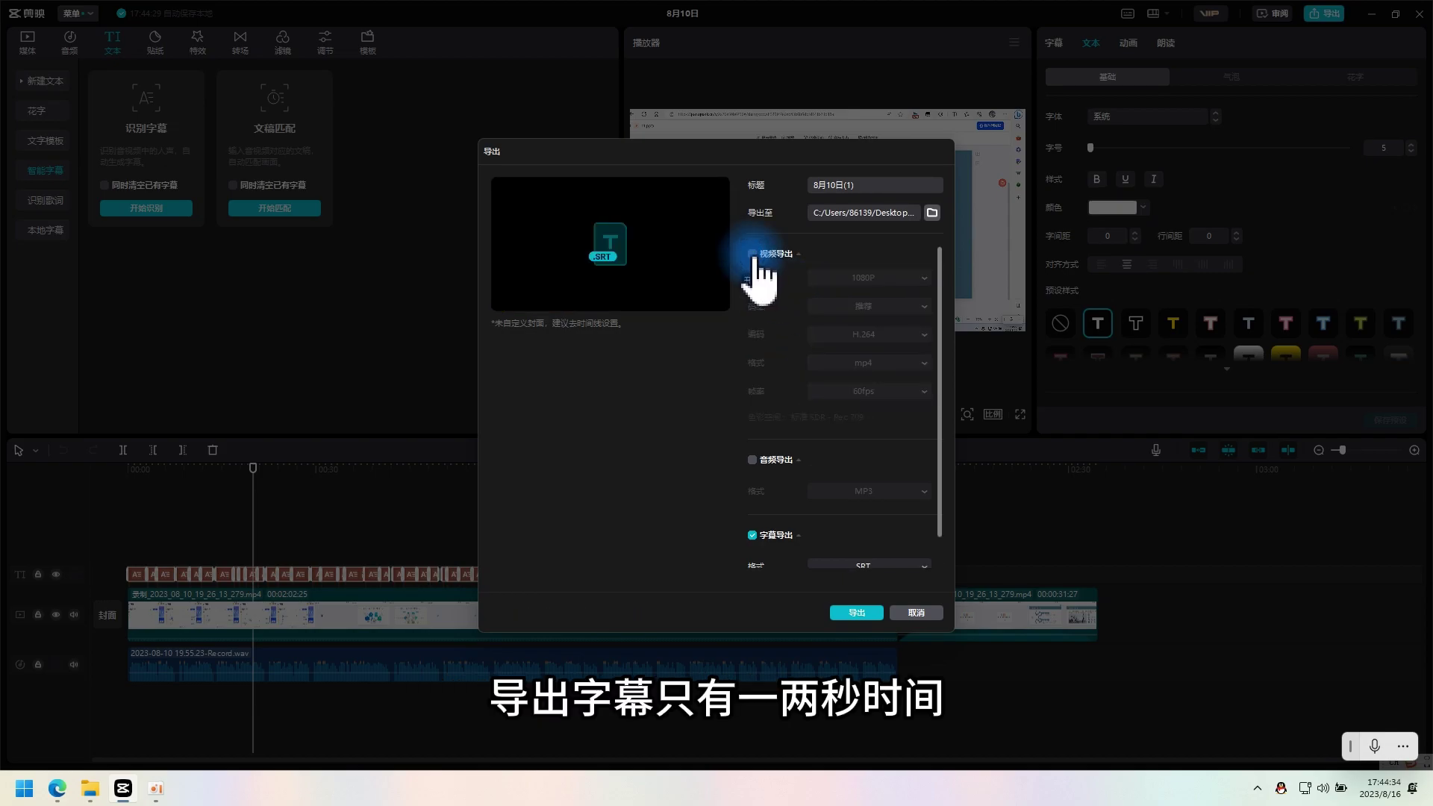
scroll(869, 358, "down", 1)
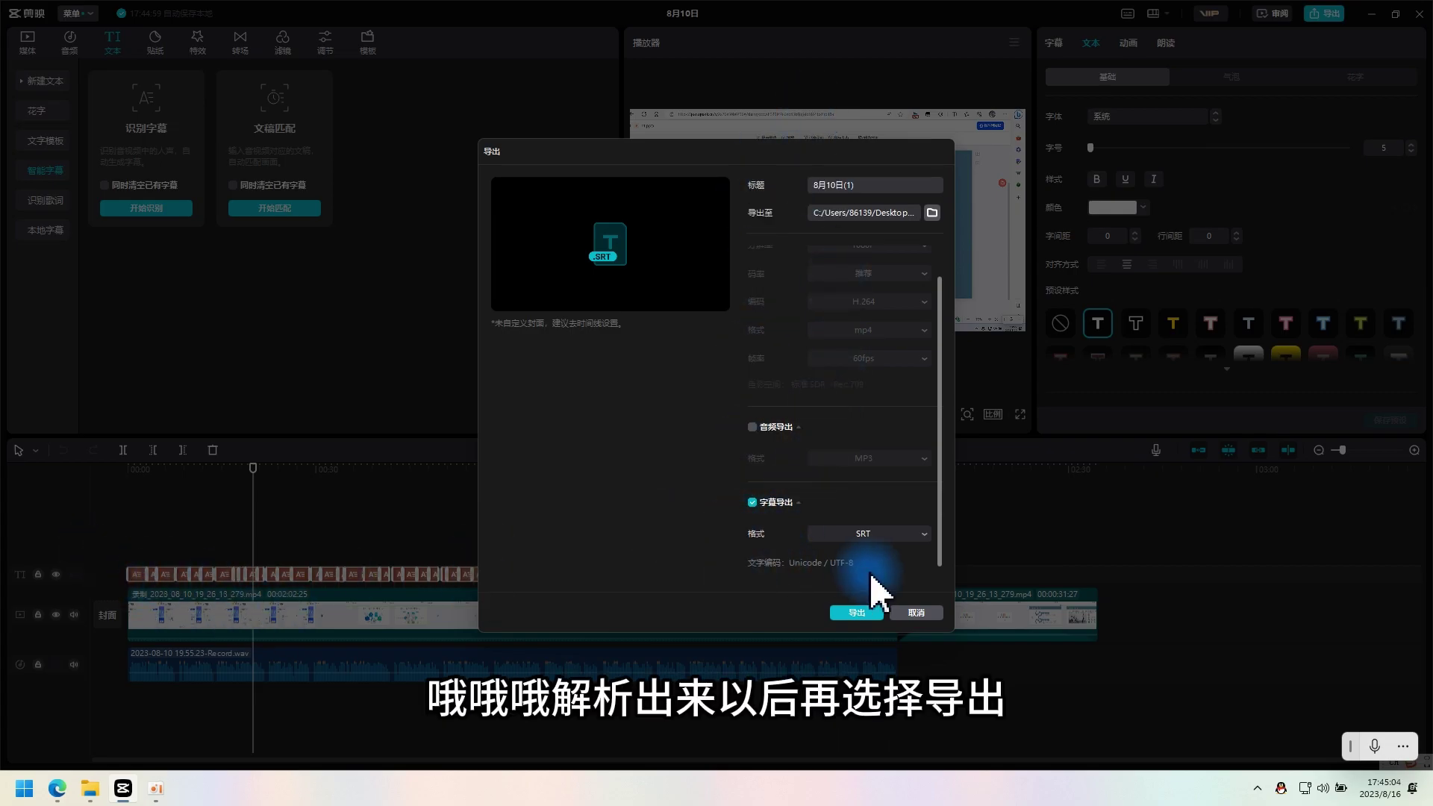
scroll(755, 512, "up", 1)
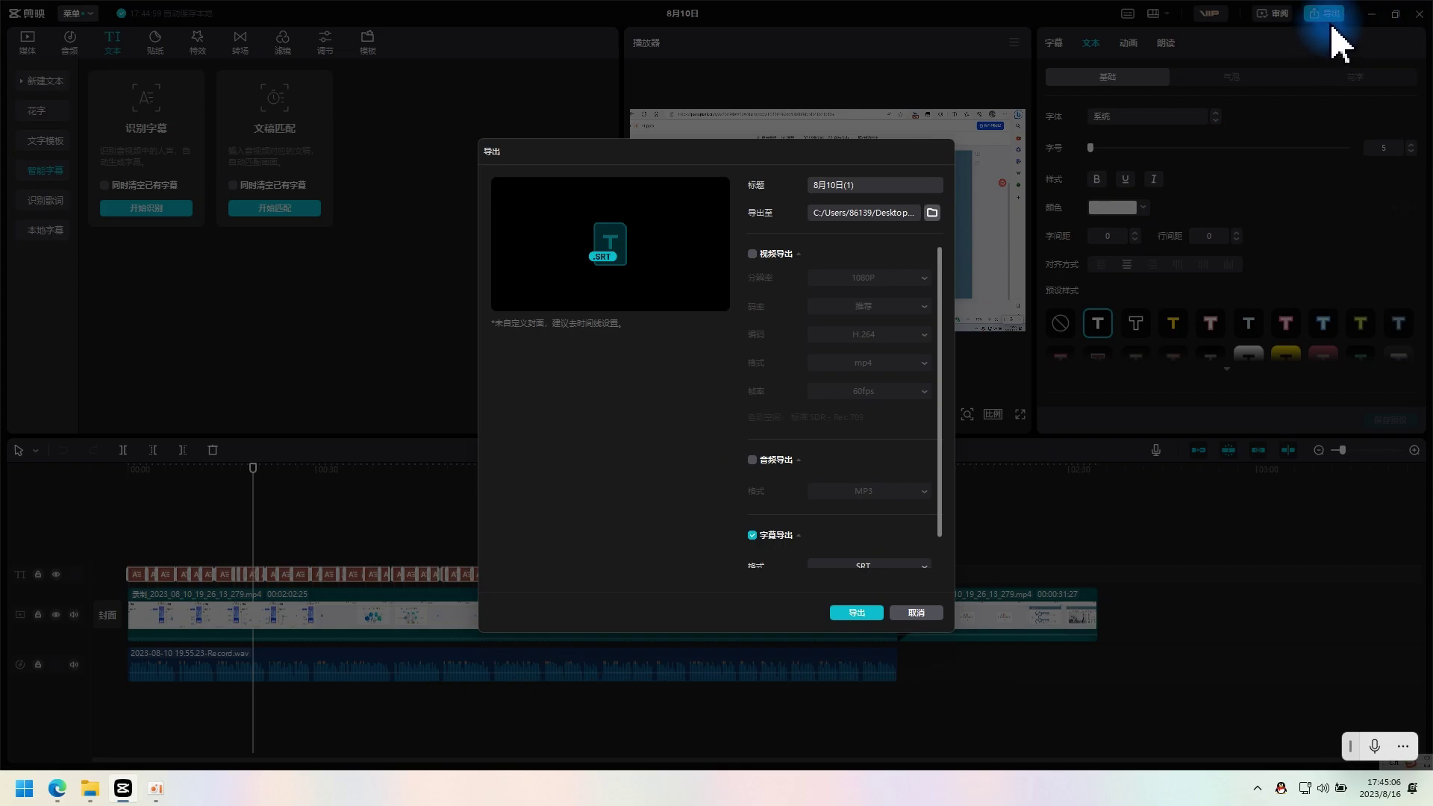
left_click(924, 613)
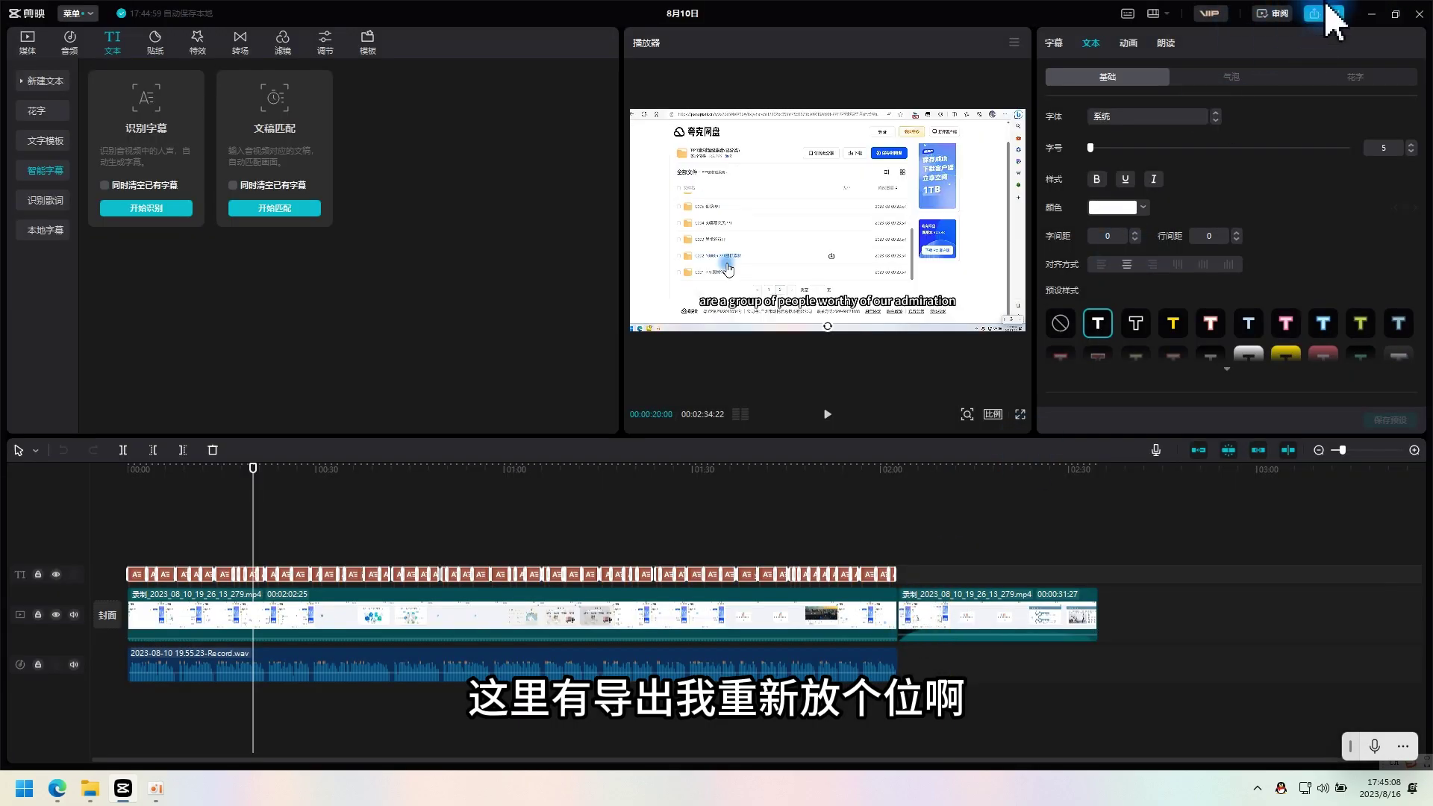
Review the export settings again, checking the disabled video export and the SRT subtitle format
left_click(1320, 14)
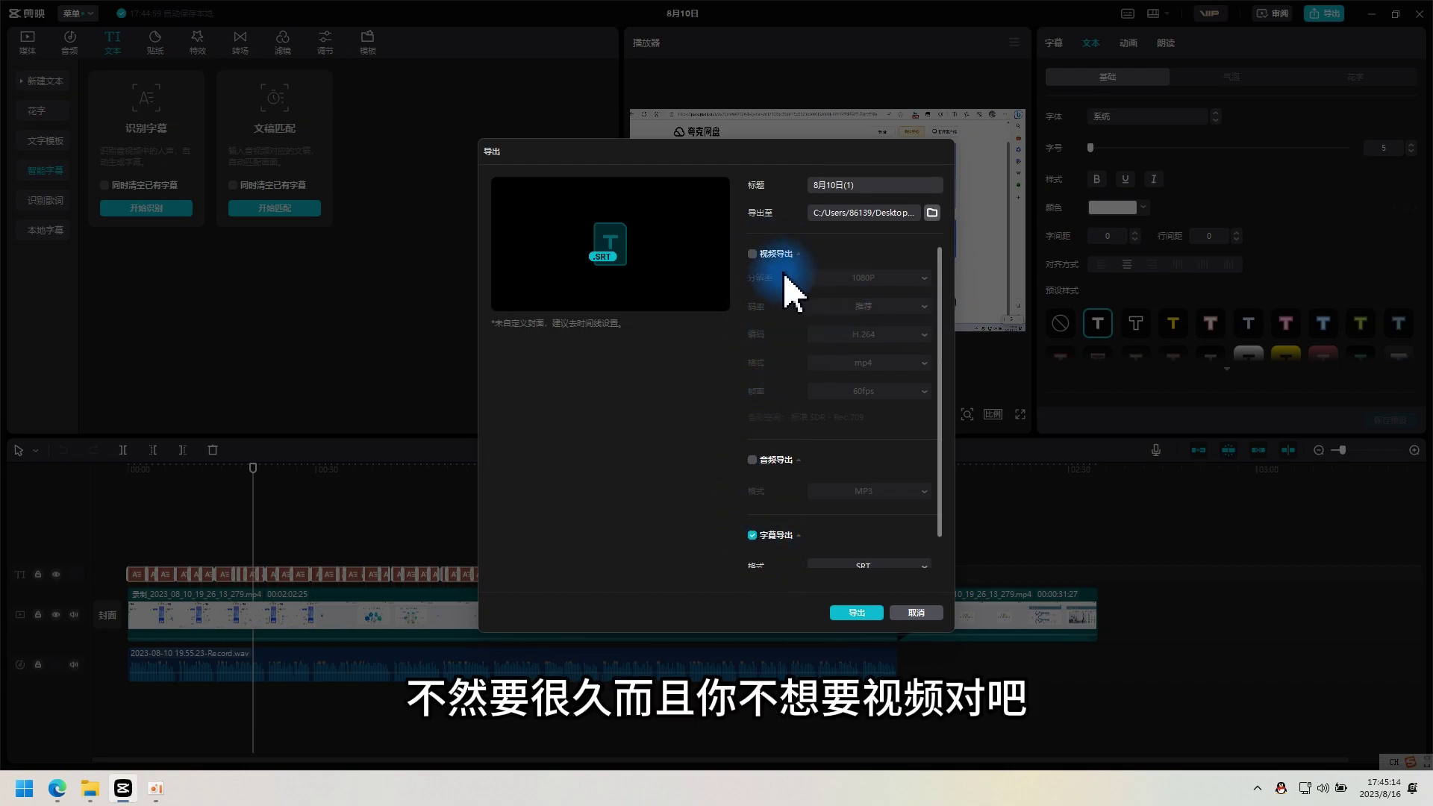
scroll(746, 497, "down", 1)
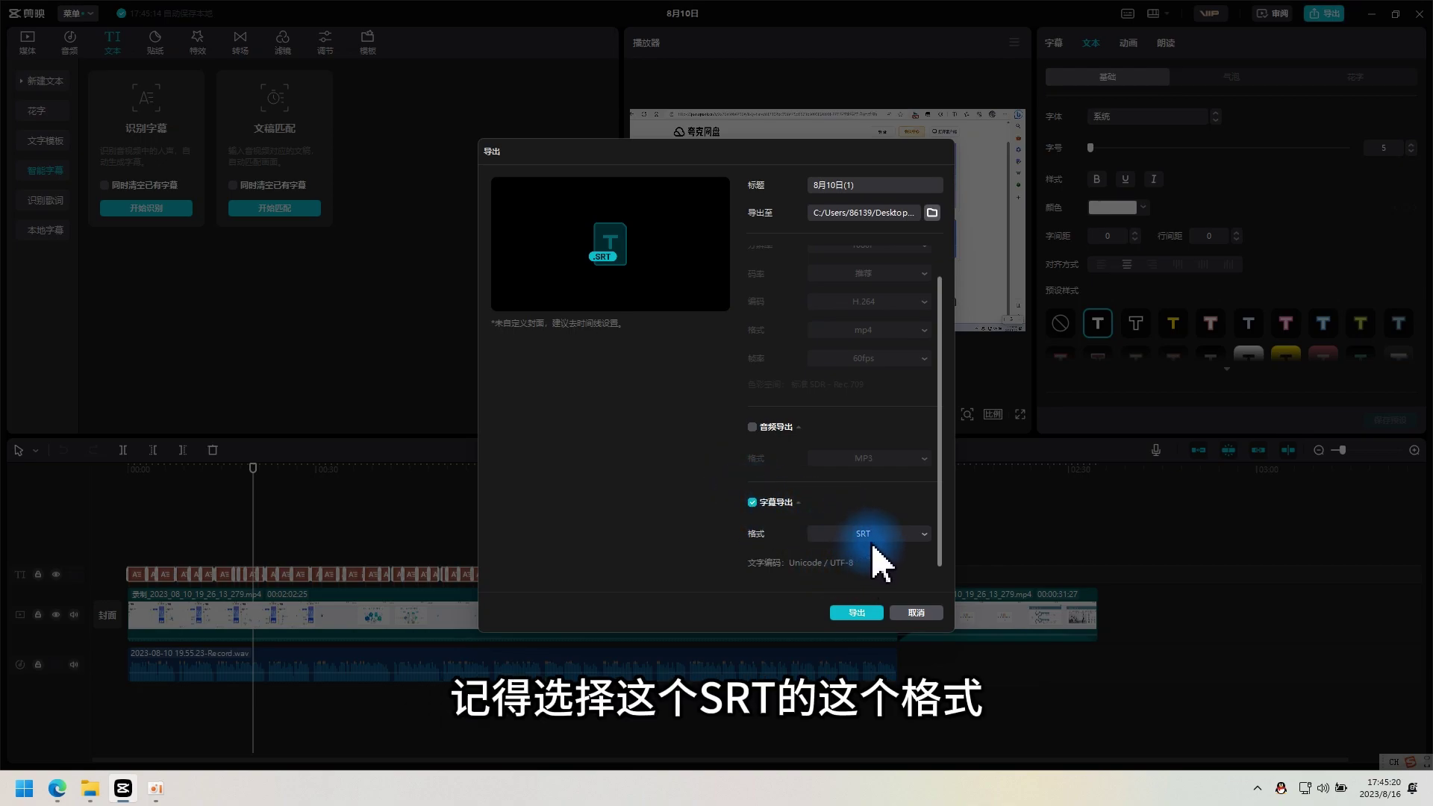
left_click(917, 615)
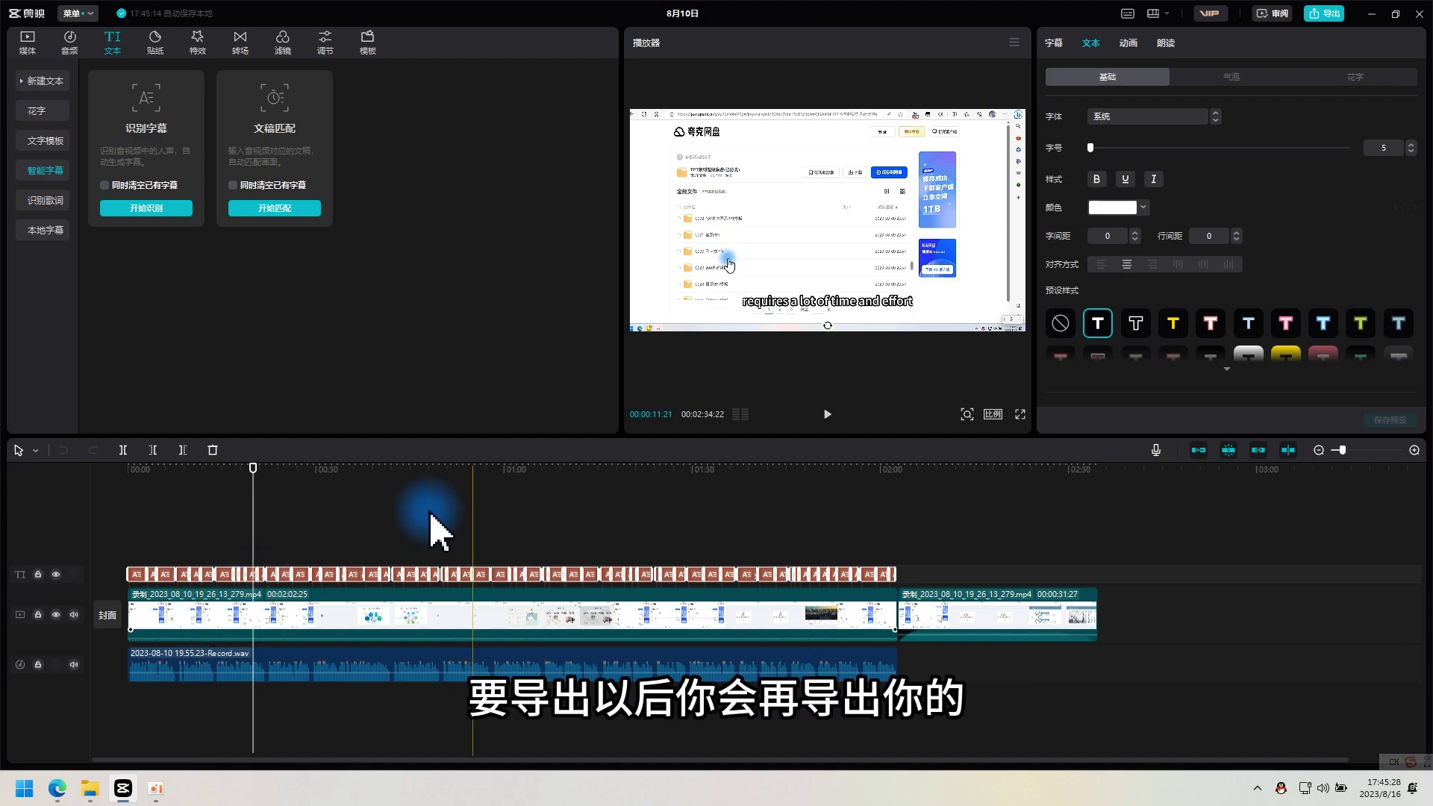
left_click(1322, 14)
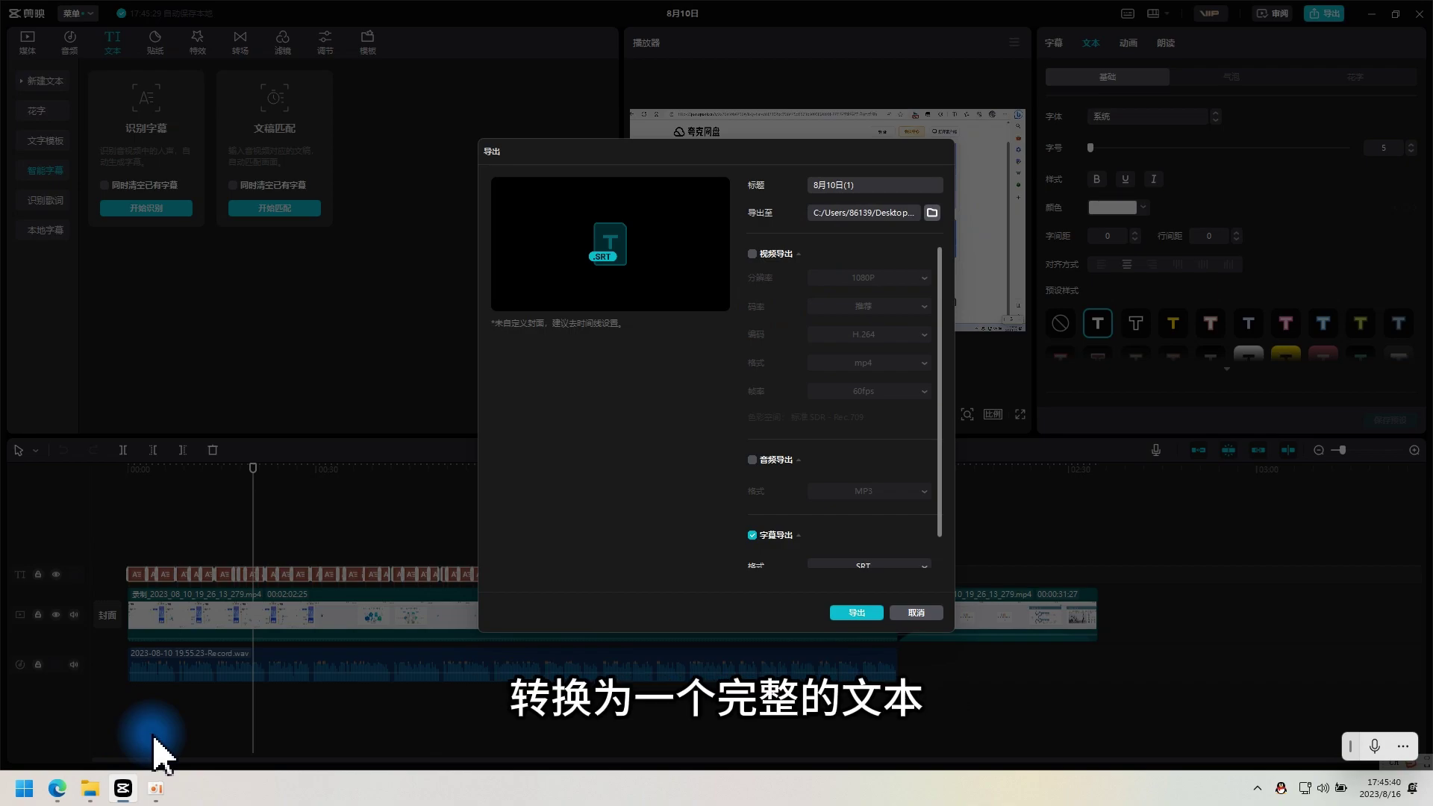
Switch to File Explorer, enlarge the file icons and view the exported 8月10日 subtitle file in Notepad
left_click(91, 788)
left_click(251, 180)
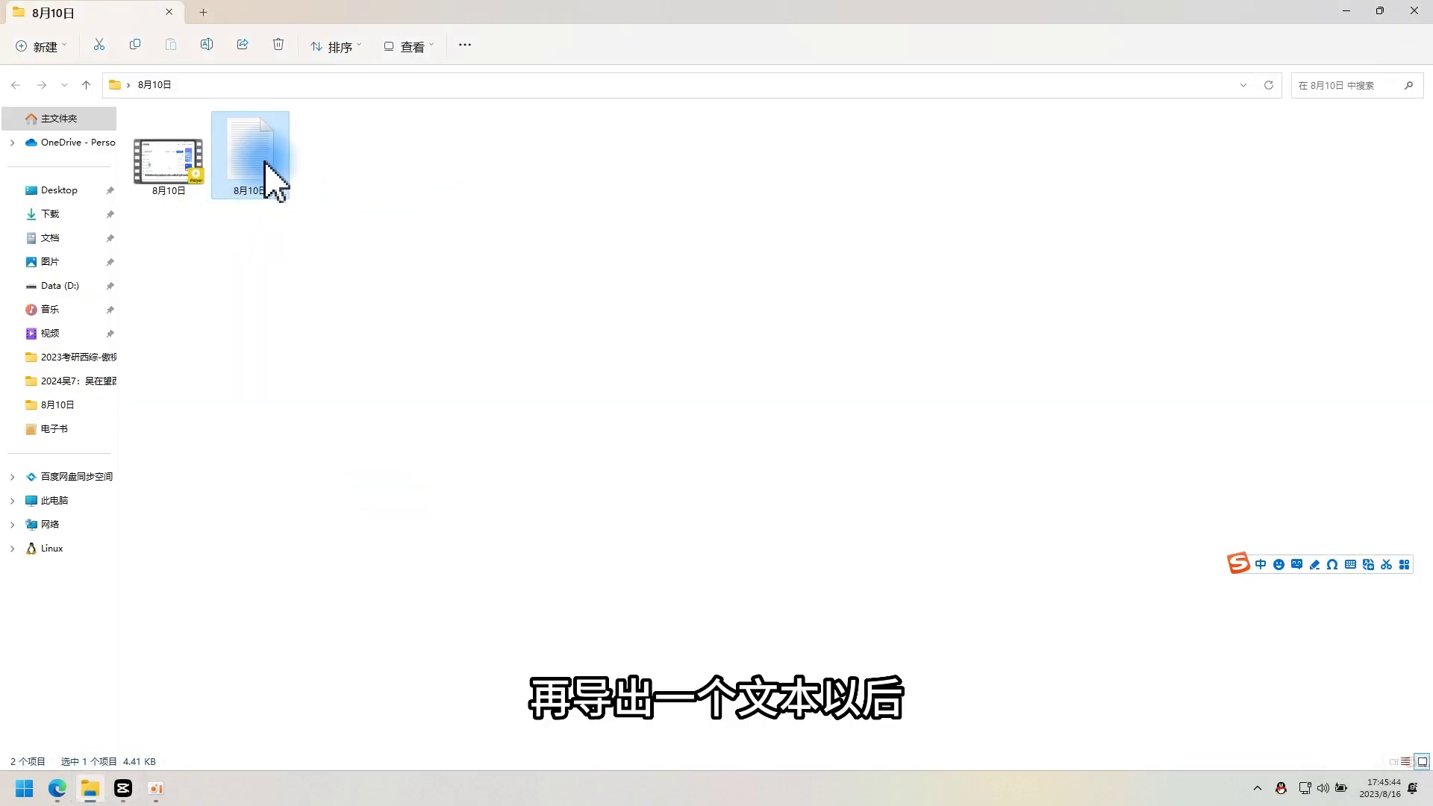
scroll(276, 190, "up", 5)
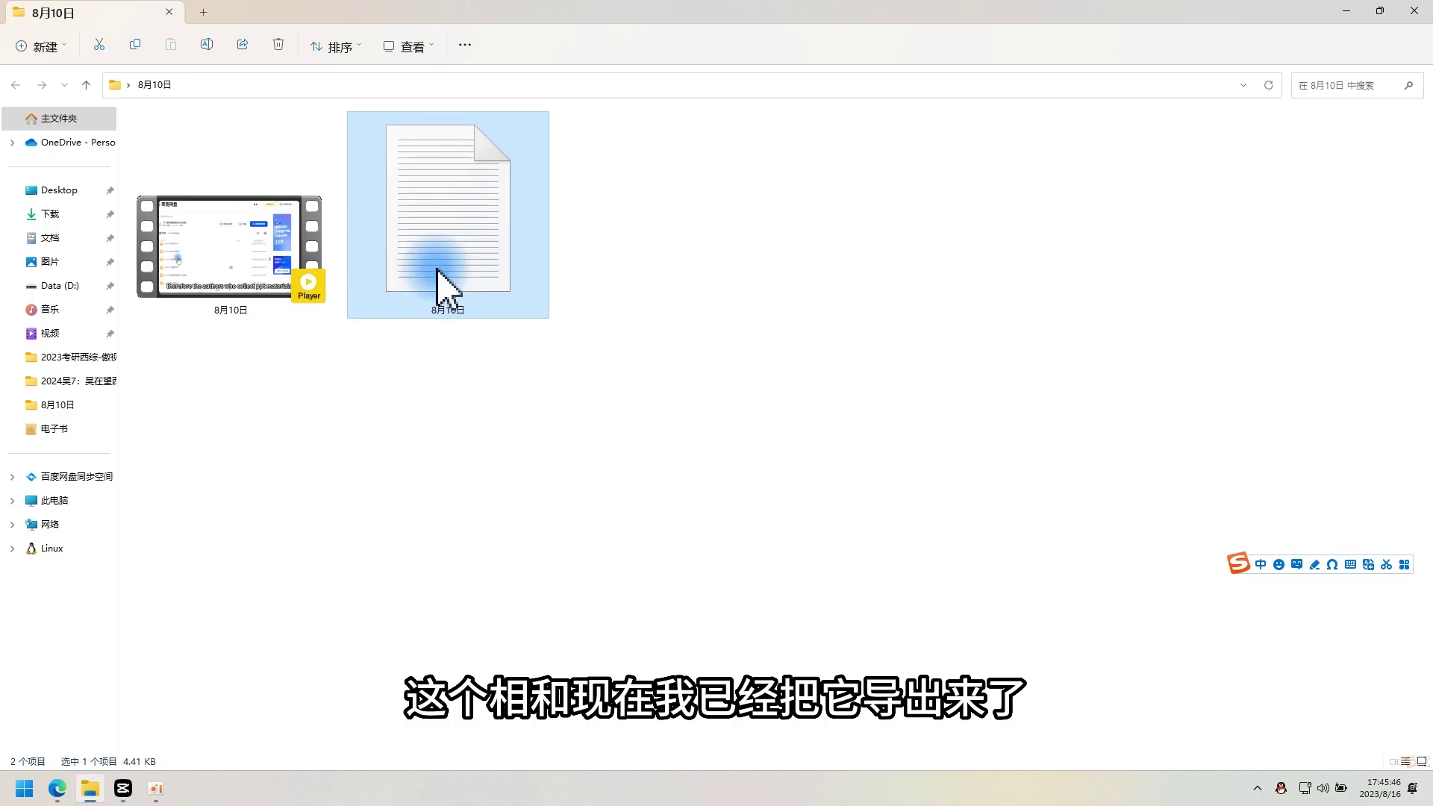
double_click(514, 280)
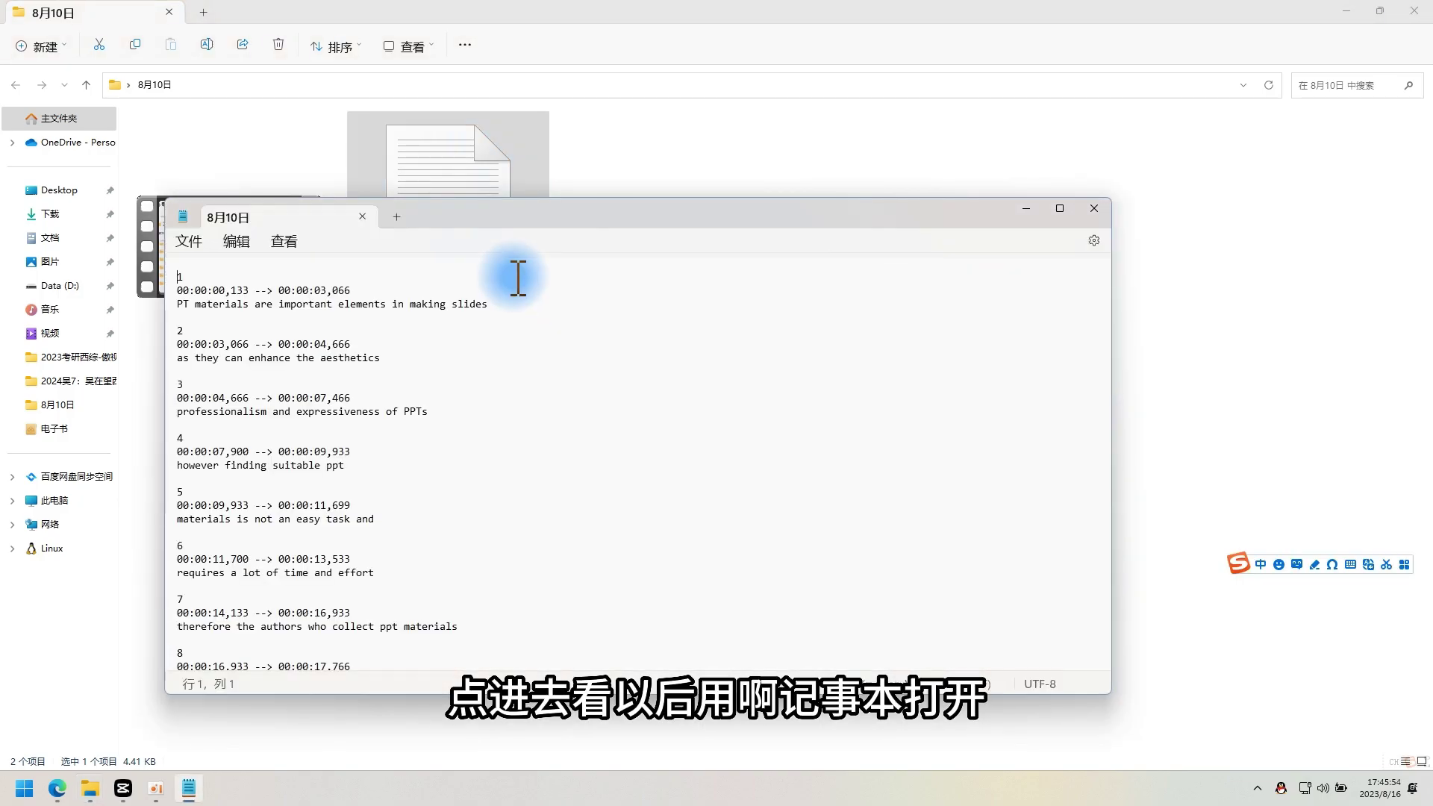
left_click(1094, 208)
Check which applications can open the 8月10日 subtitle file, and reopen the file in Notepad
left_click(448, 233)
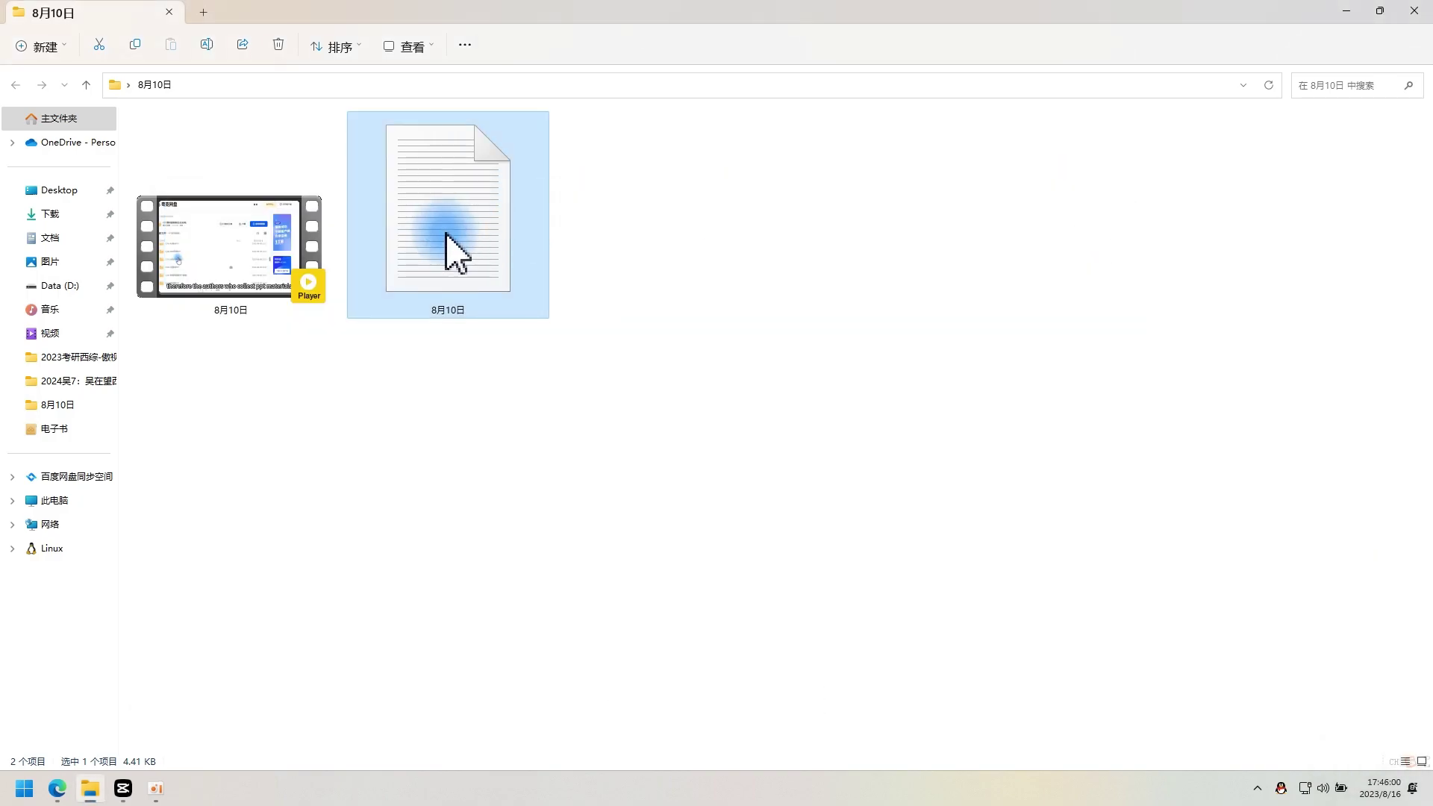
right_click(447, 232)
mouse_move(517, 309)
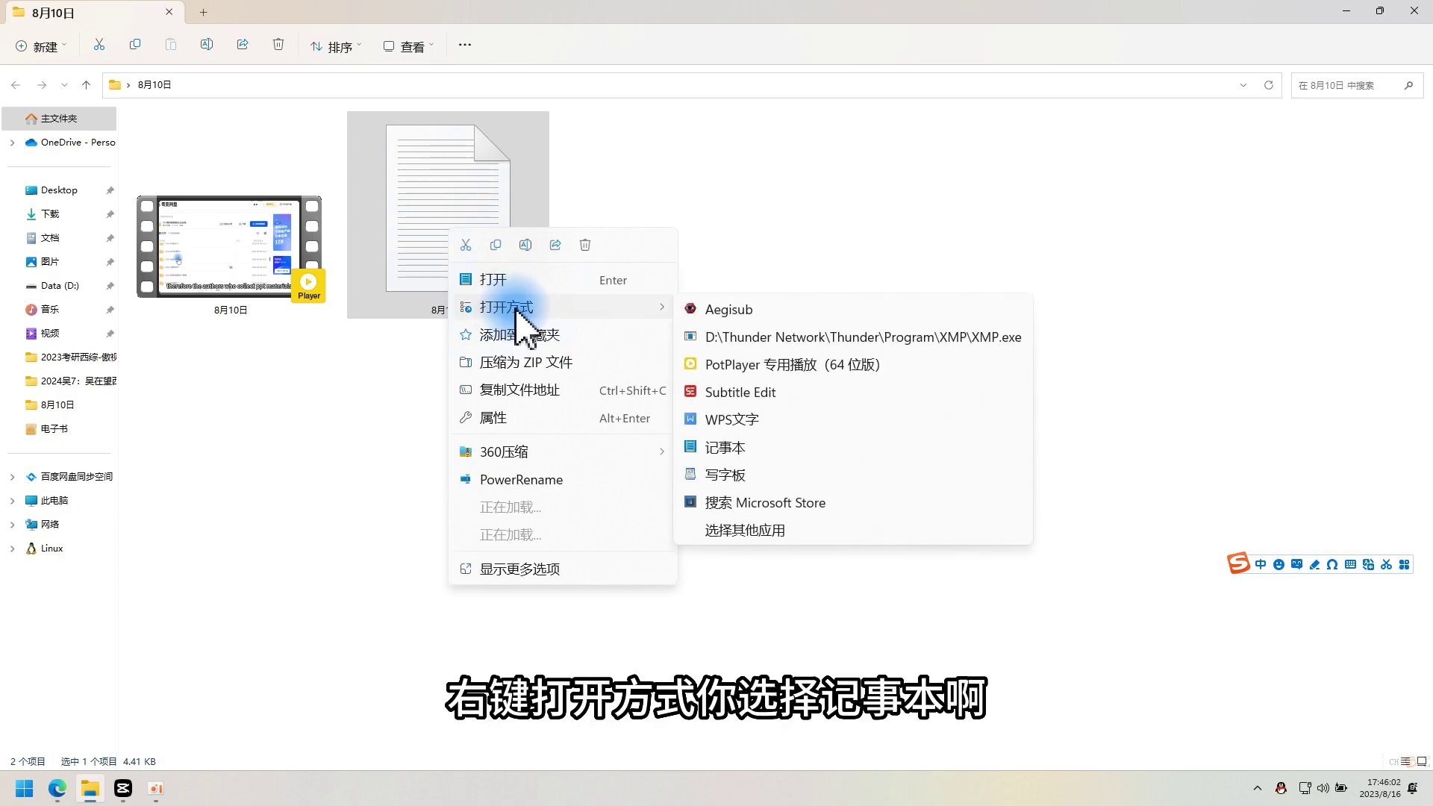
double_click(463, 159)
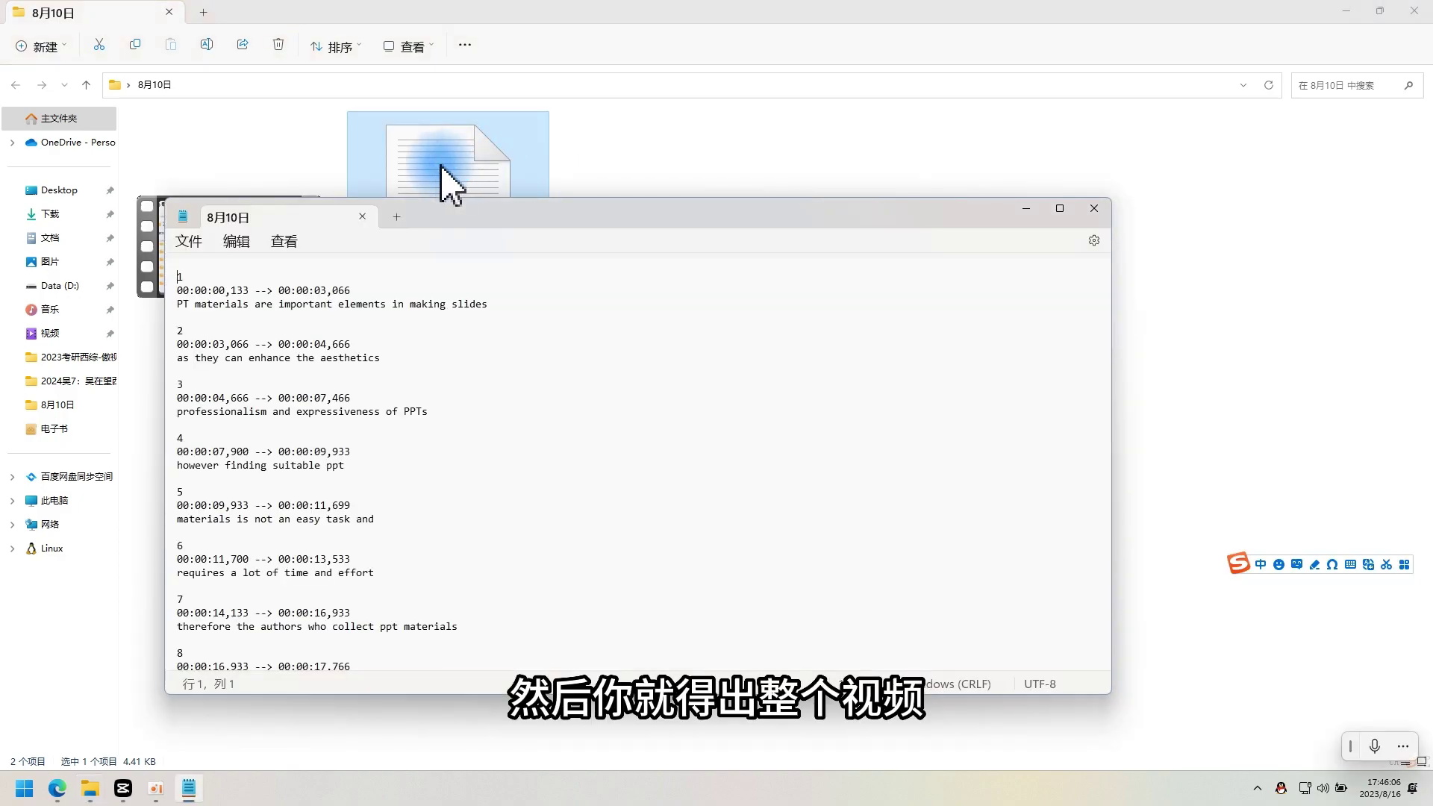
Read through the whole subtitle text and highlight the number and timestamp of entry 2
scroll(558, 314, "down", 13)
scroll(558, 314, "down", 2)
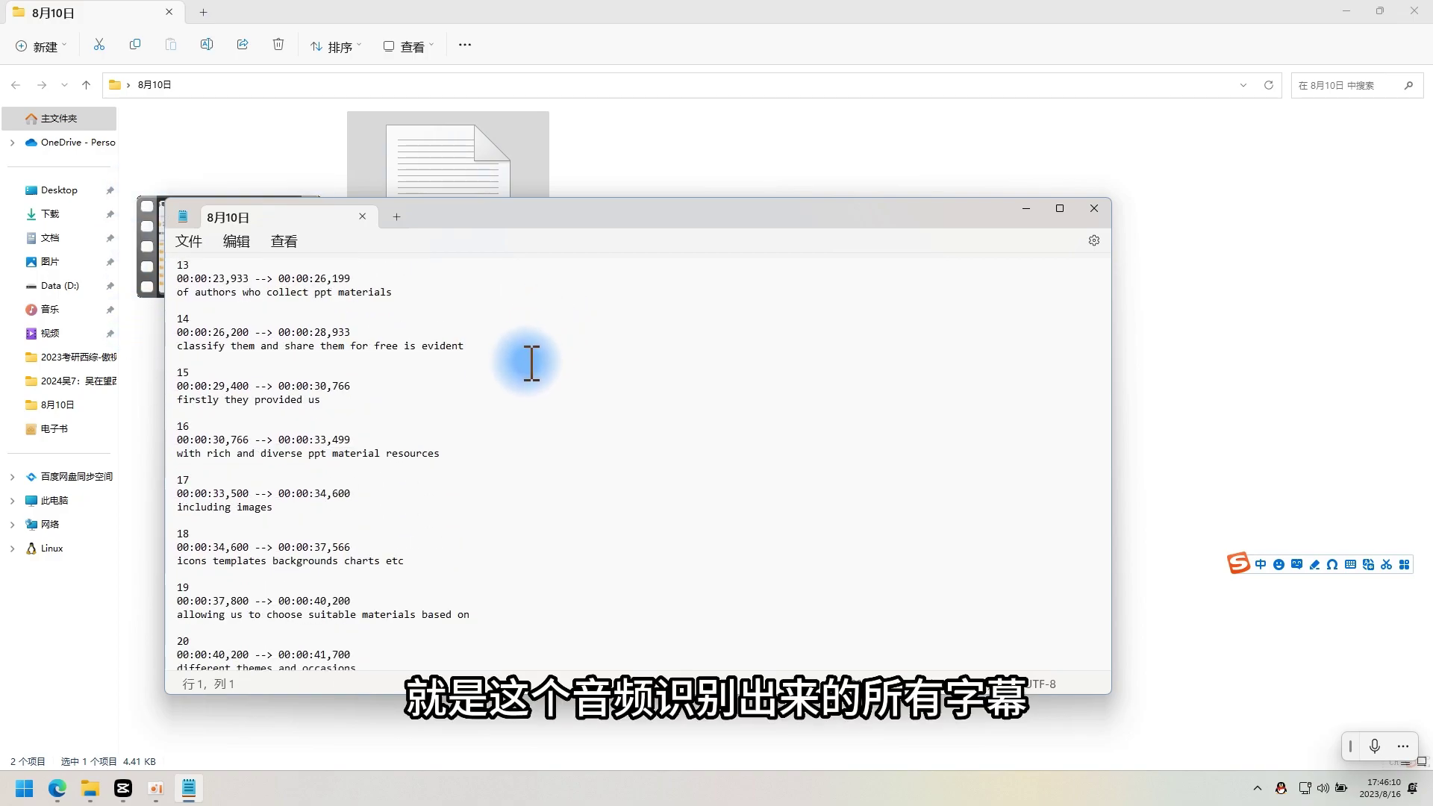
scroll(457, 410, "down", 20)
scroll(424, 452, "down", 5)
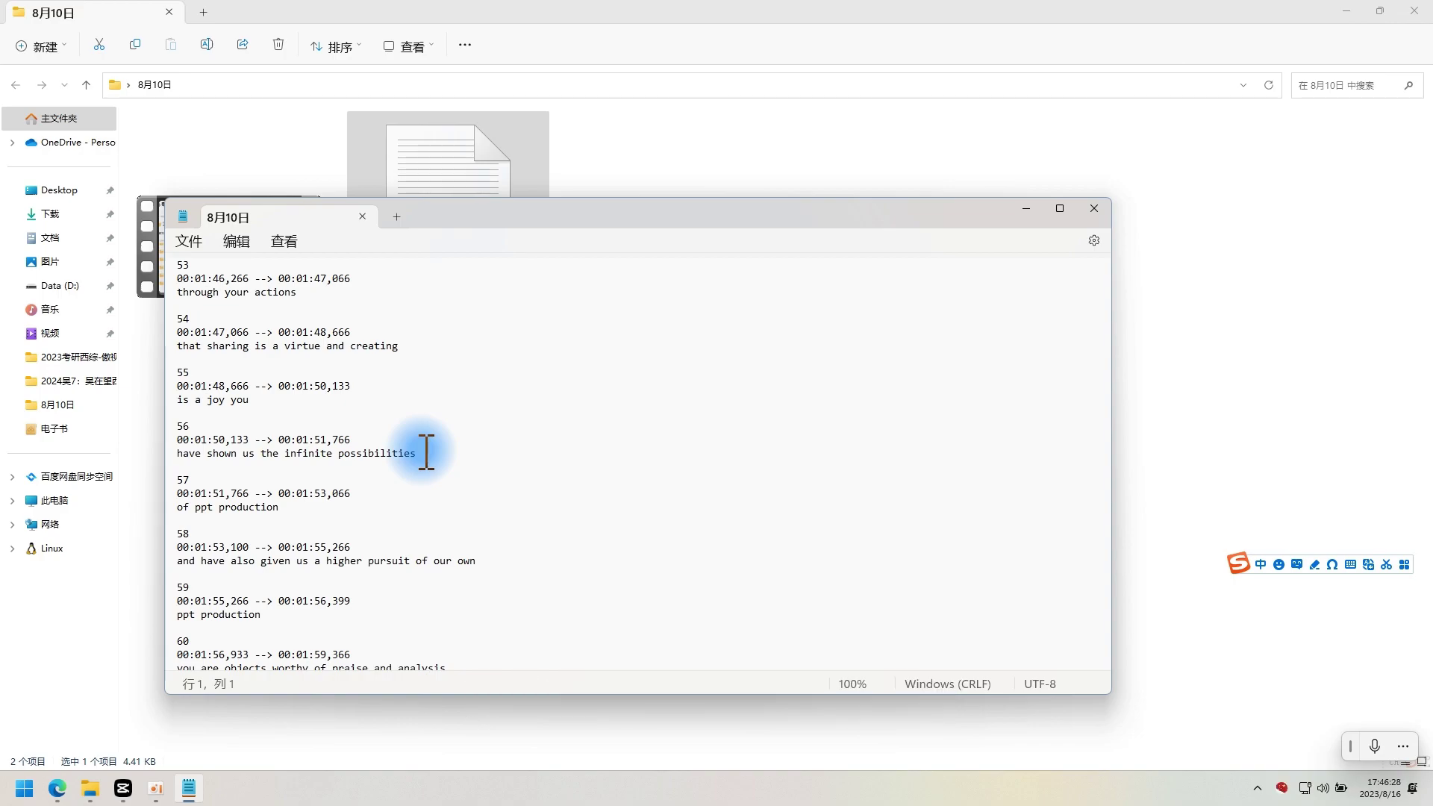
scroll(283, 510, "down", 3)
scroll(261, 463, "up", 7)
scroll(286, 462, "up", 20)
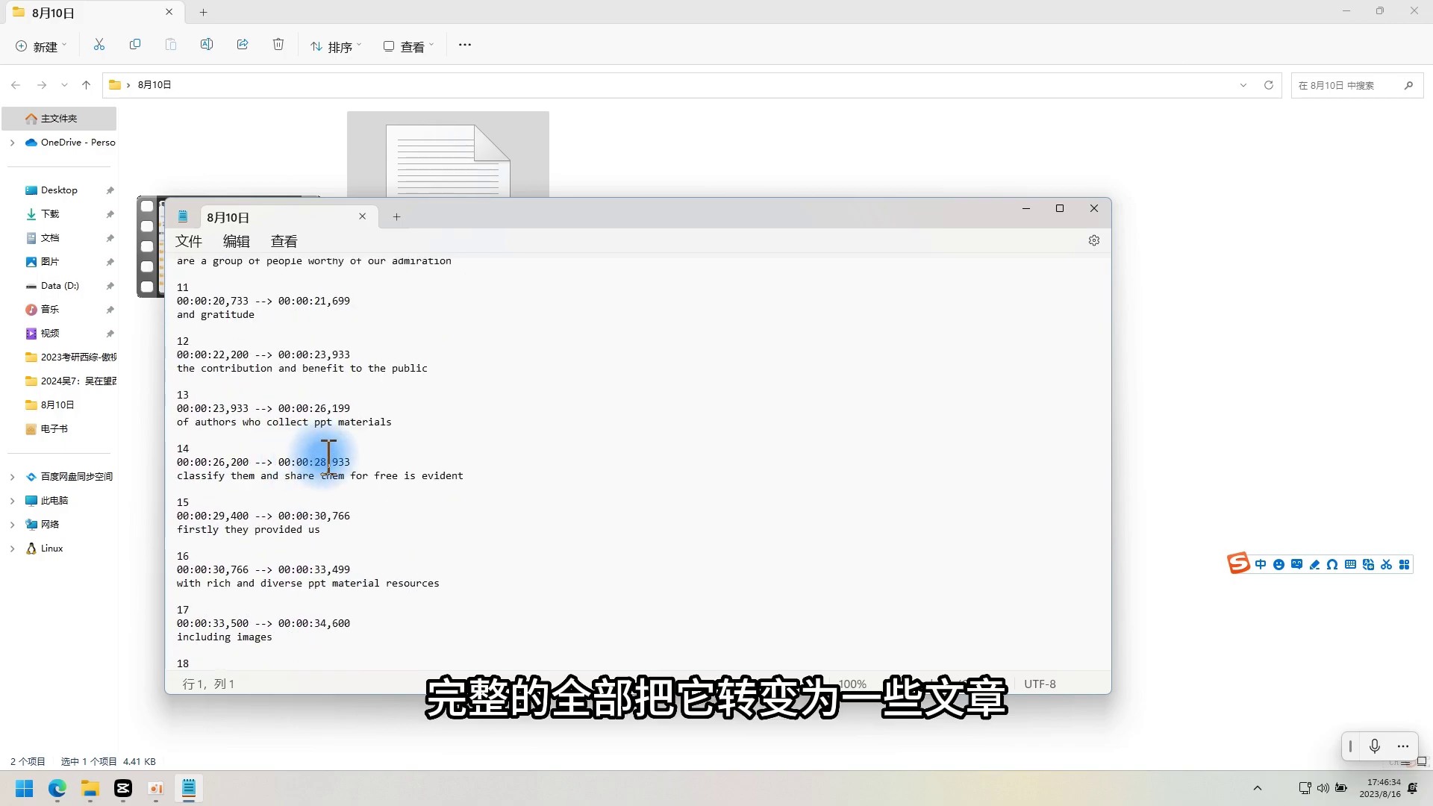
scroll(328, 459, "up", 13)
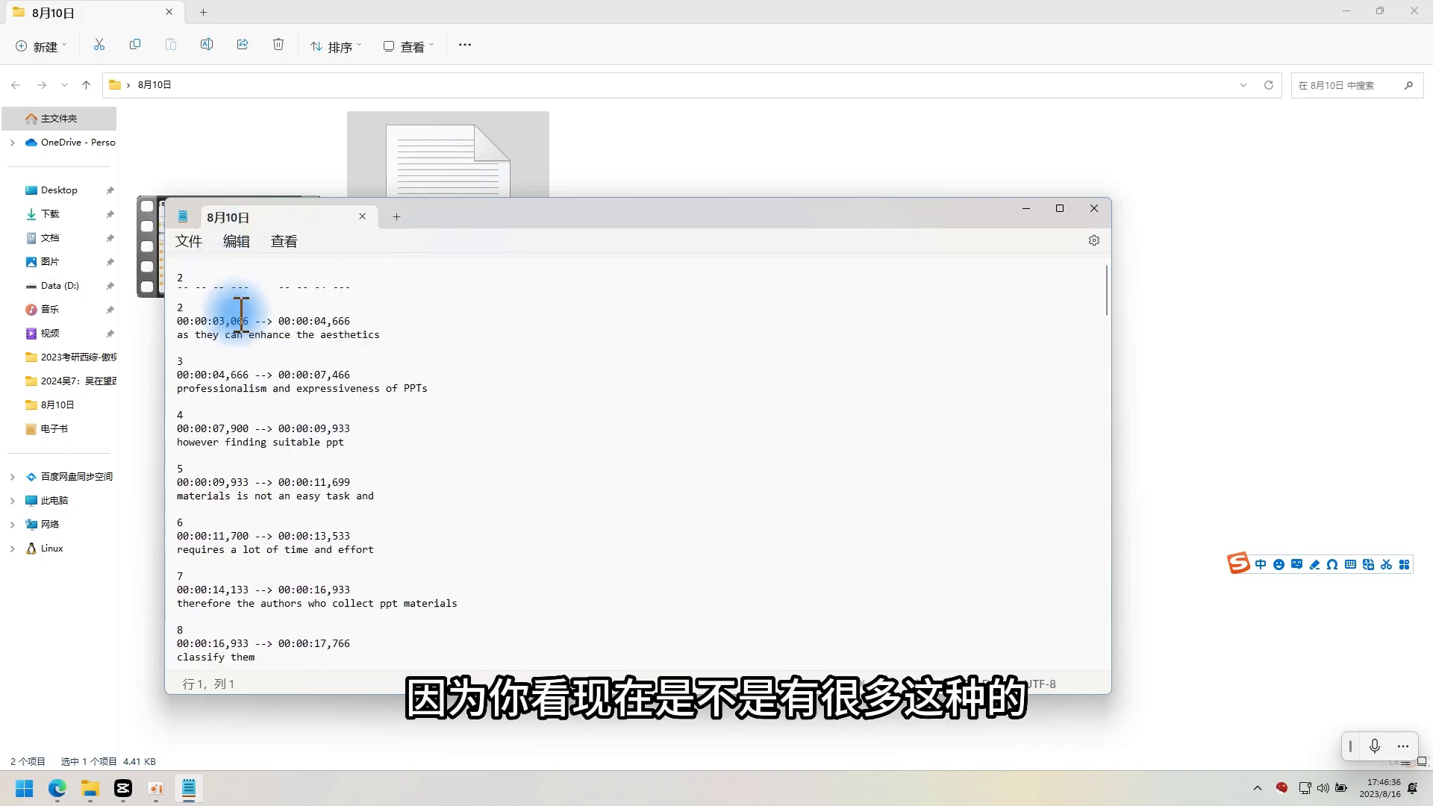
left_click_drag(176, 331, 351, 345)
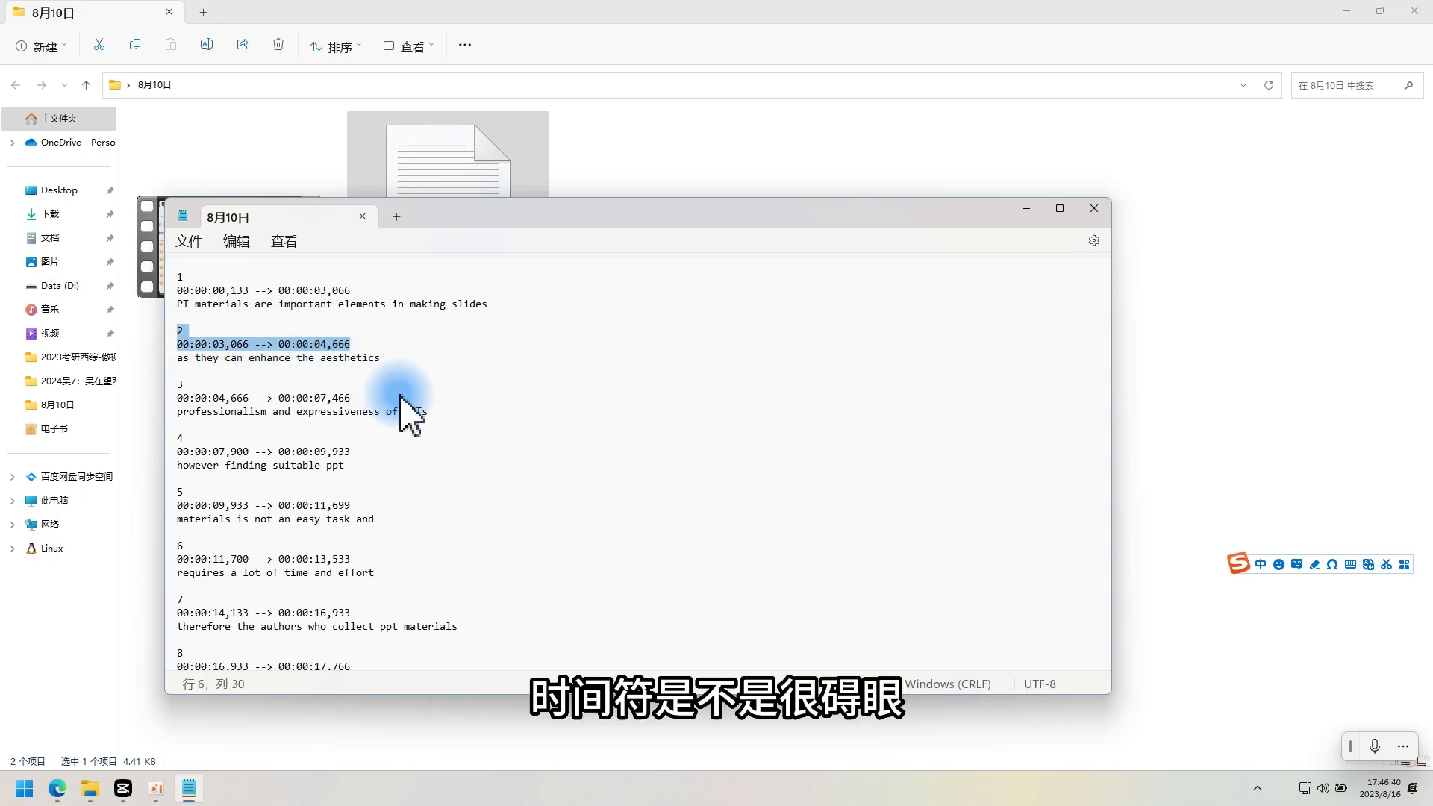
scroll(399, 418, "down", 2)
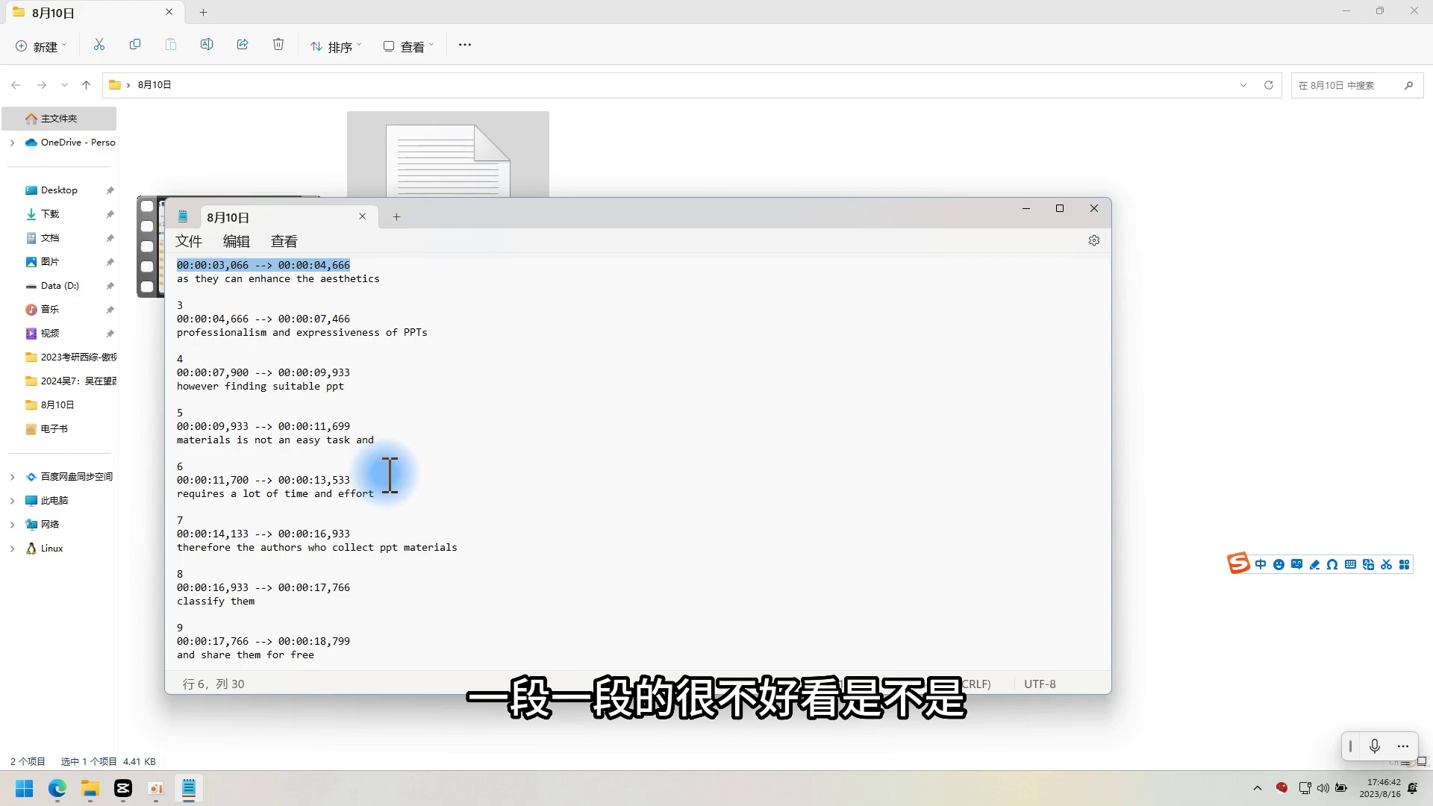